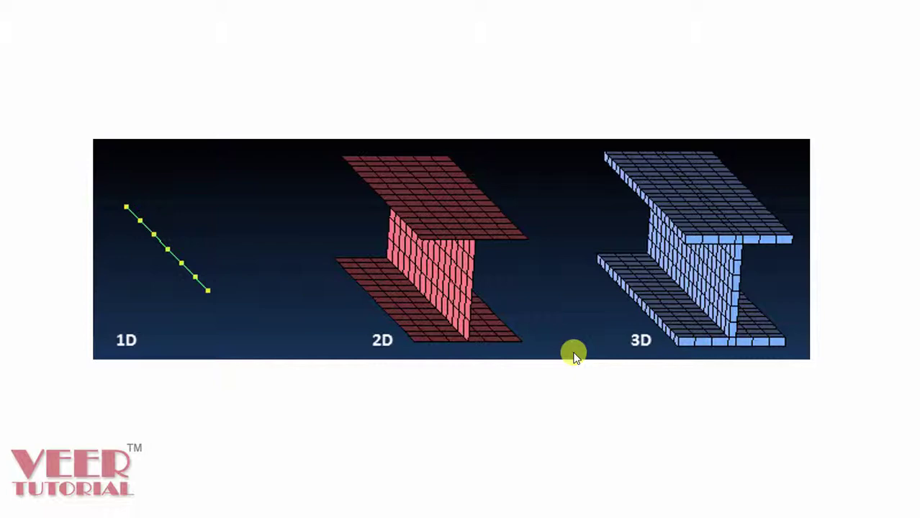
Step: Leave the 1D, 2D and 3D mesh slide and switch back to the HyperMesh window
key("alt+Tab")
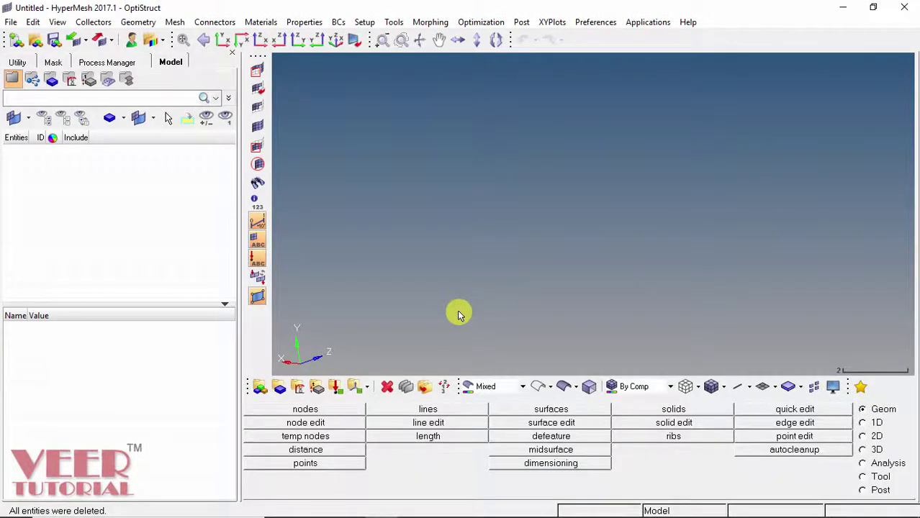
Step: Open clip_midsurface.hm from the hm course files folder
left_click(35, 41)
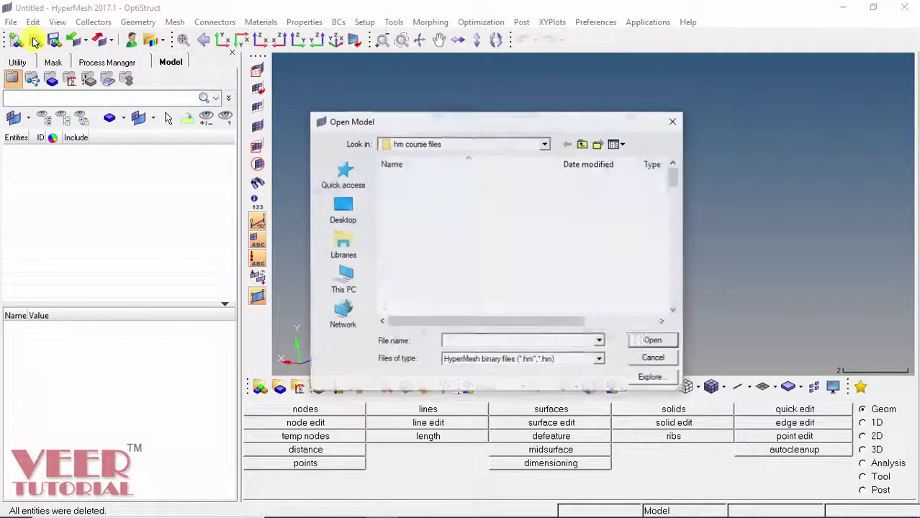
scroll(431, 216, "down", 3)
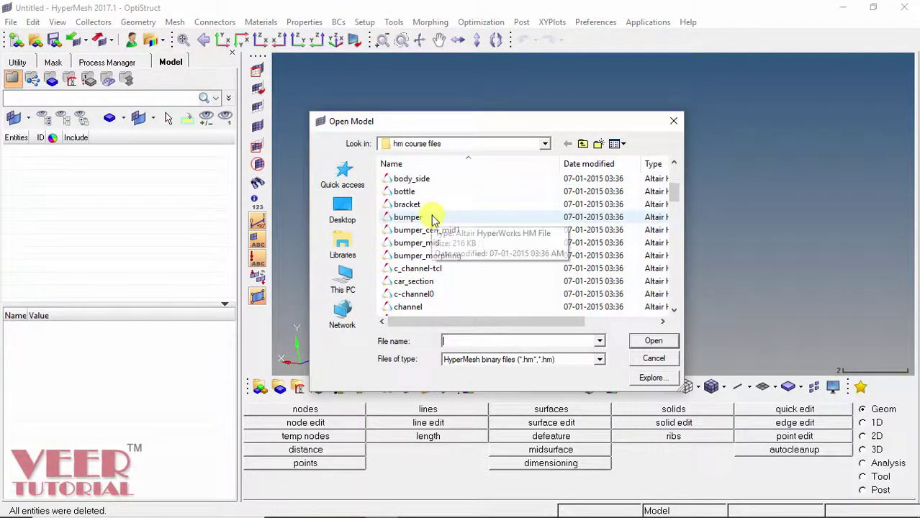
scroll(432, 223, "down", 2)
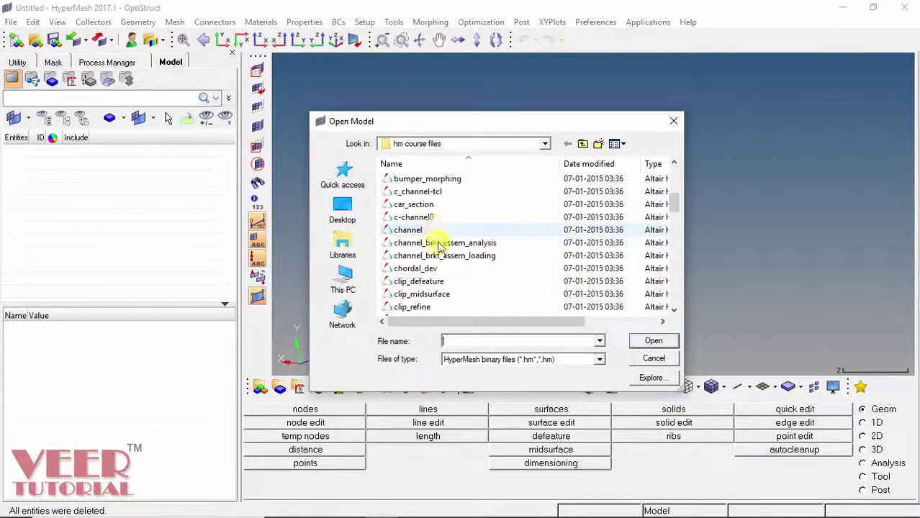
left_click(439, 295)
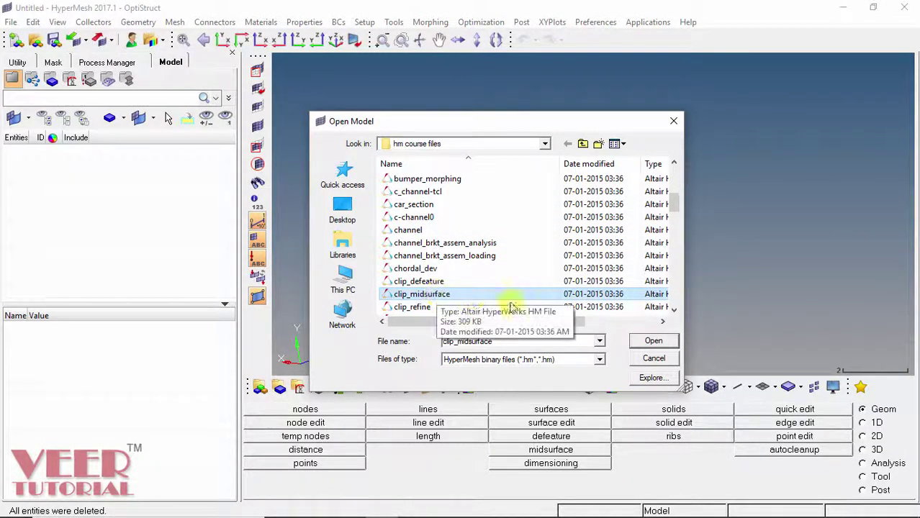
left_click(662, 341)
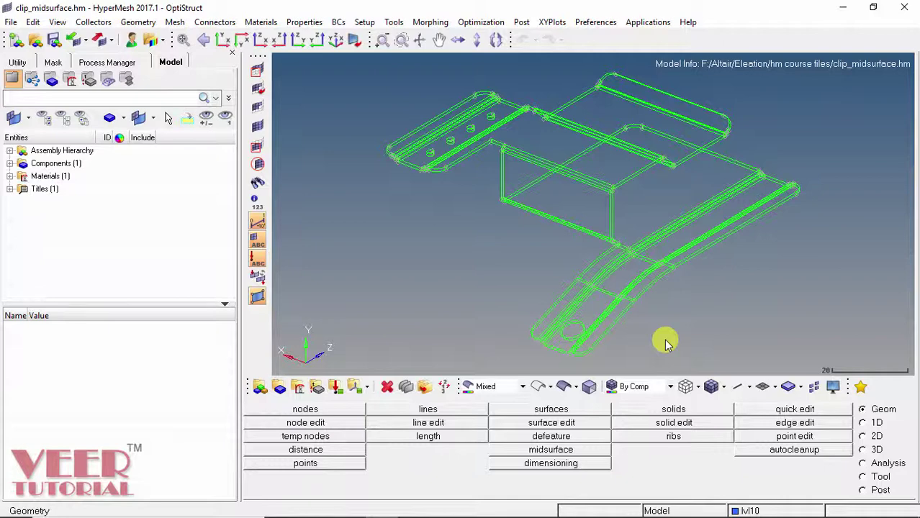
Step: Show the clip geometry as shaded surfaces with edges, then orbit and zoom to inspect it
left_click(565, 387)
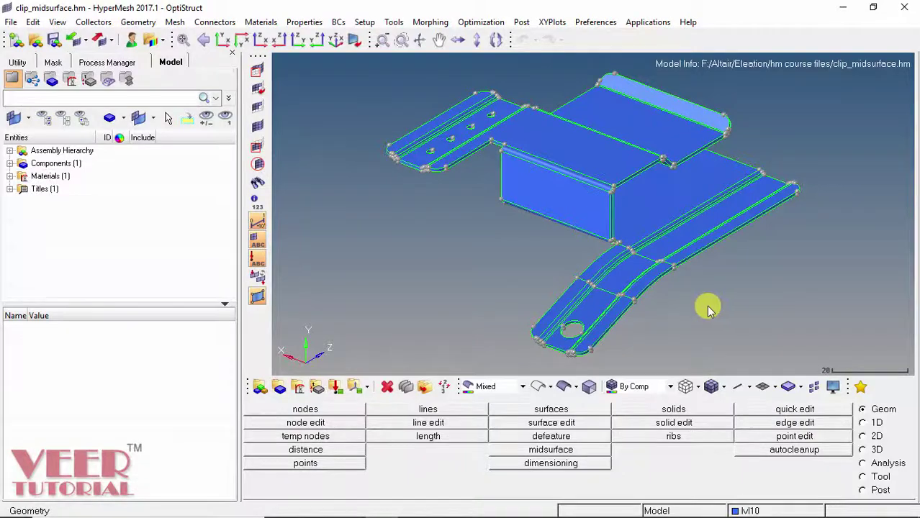
left_click_drag(660, 284, 559, 280, "ctrl")
scroll(610, 286, "up", 3)
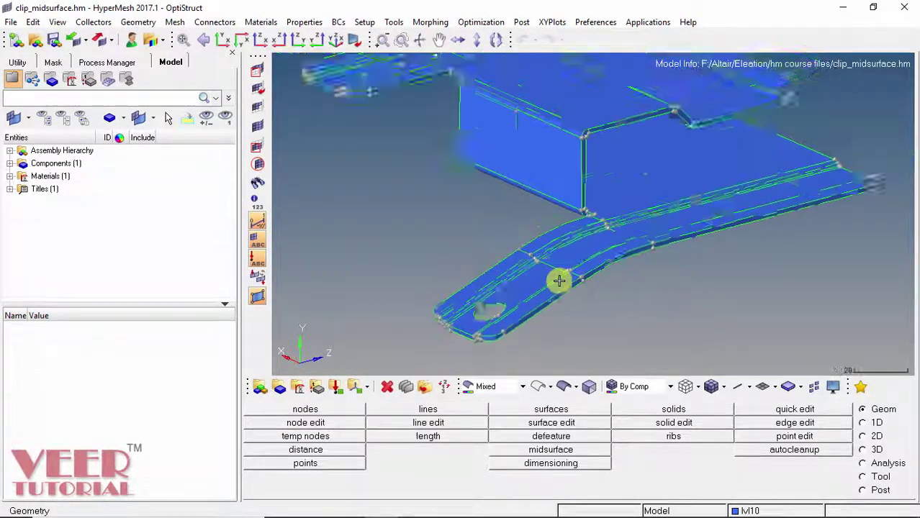
scroll(559, 281, "down", 3)
mouse_move(508, 265)
left_mouse_down("ctrl")
mouse_move(511, 286)
mouse_move(508, 238)
mouse_move(515, 251)
left_mouse_up("ctrl")
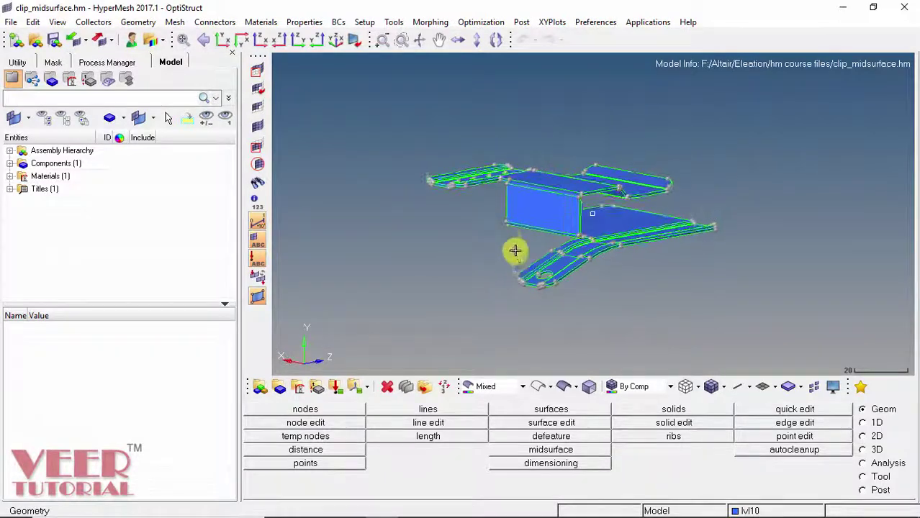
left_click_drag(618, 233, 620, 291, "ctrl")
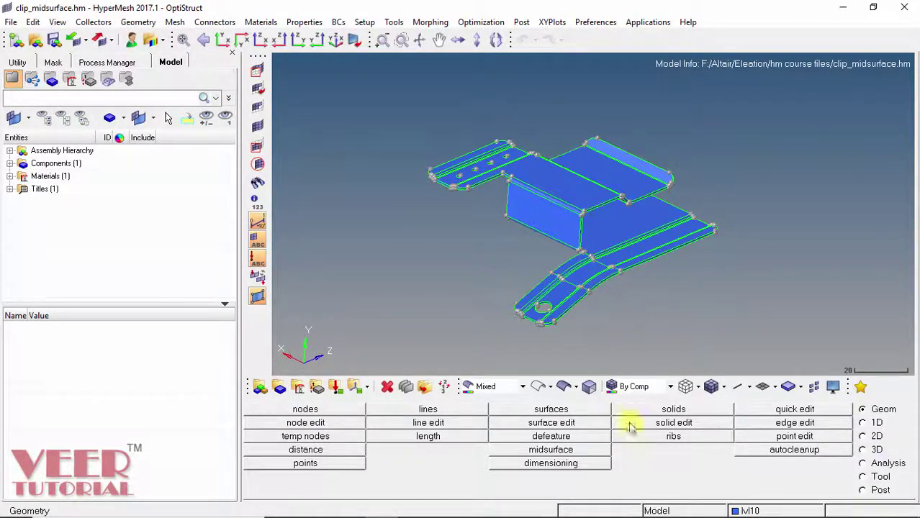
Step: Window-select all 172 clip surfaces and run auto midsurface extraction
left_click(541, 452)
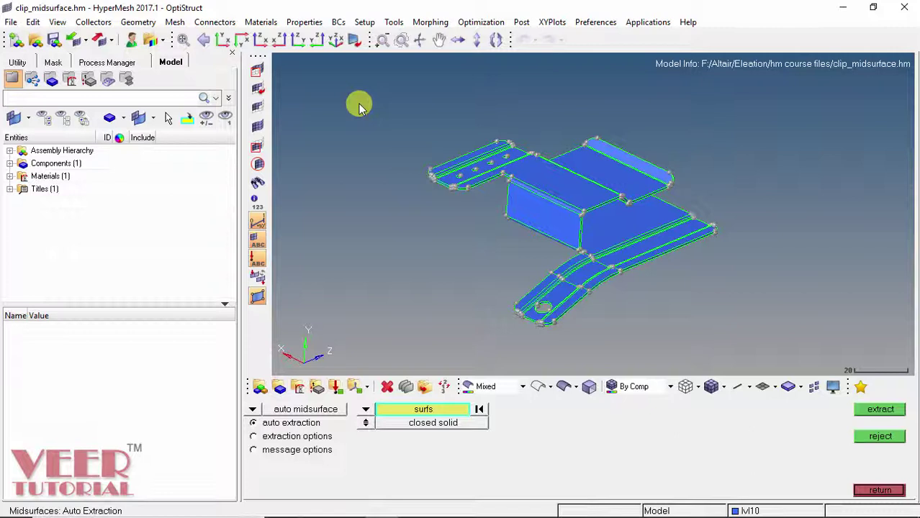
left_click_drag(359, 103, 752, 352, "shift")
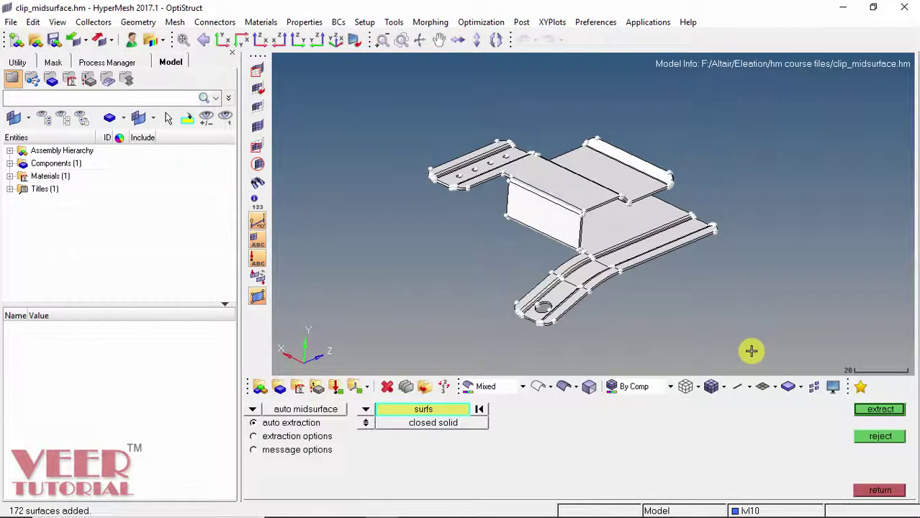
left_click(885, 409)
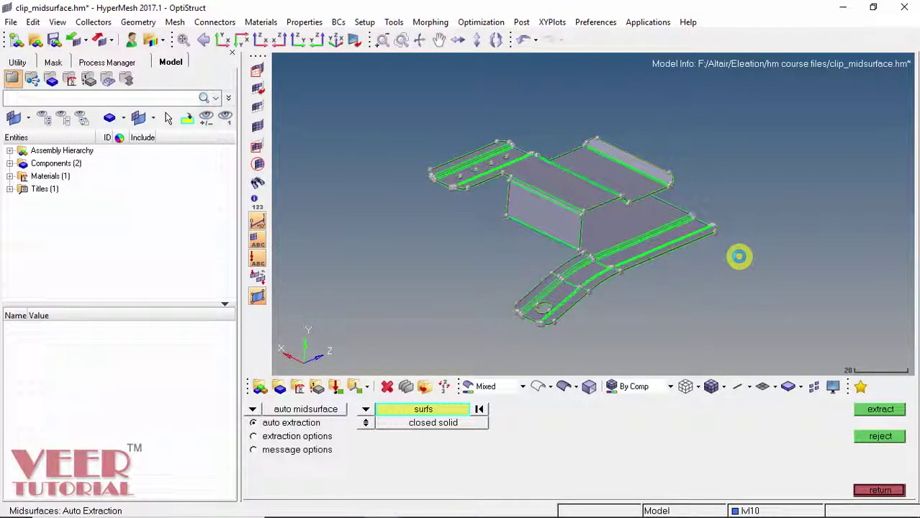
Step: List Middle Surface beside lvl10 in Components, exit the midsurface panel, and view a bend
left_click(9, 163)
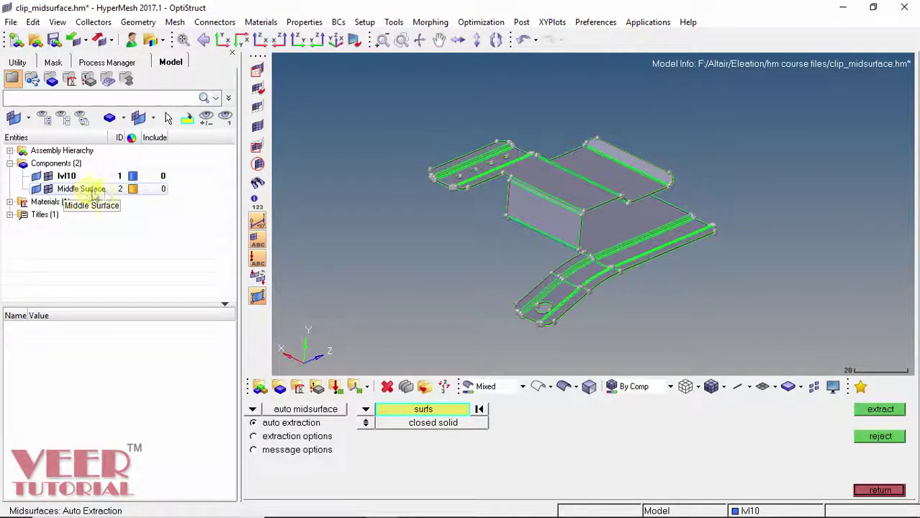
left_click(880, 492)
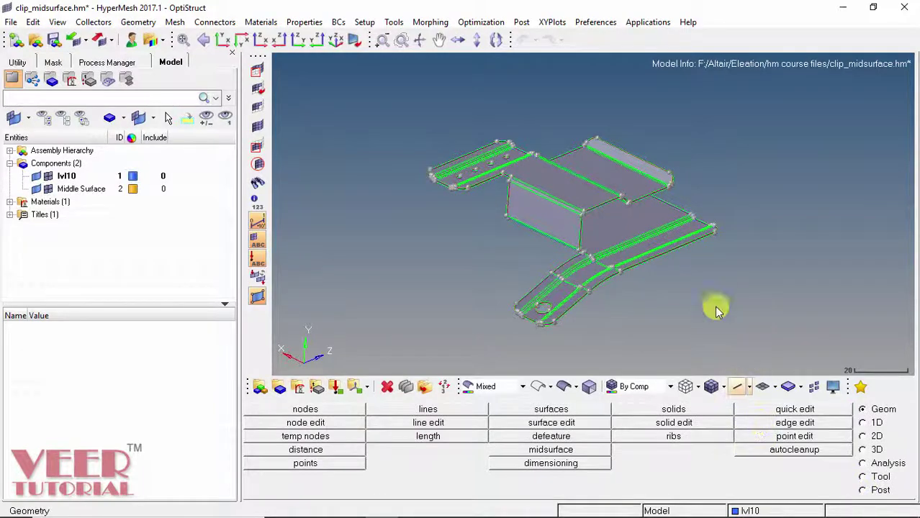
left_click_drag(657, 284, 596, 290, "ctrl")
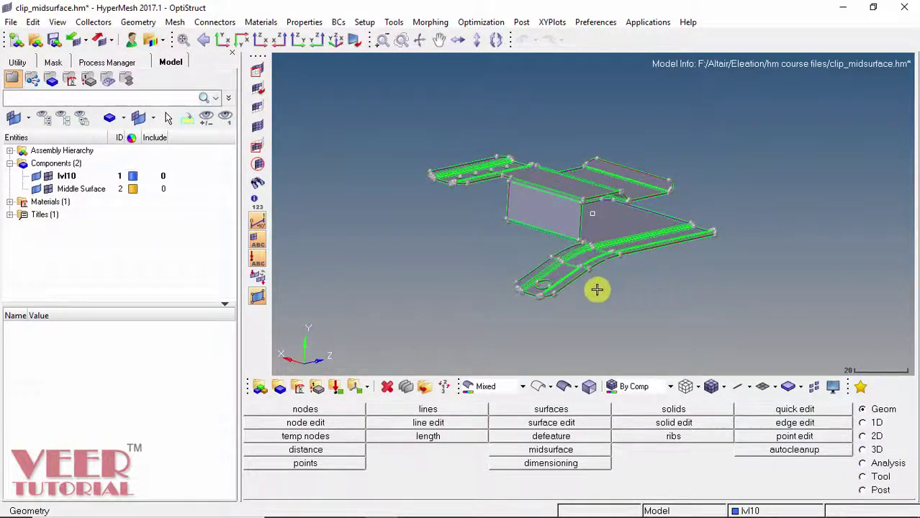
scroll(529, 335, "up", 5)
scroll(537, 330, "up", 8)
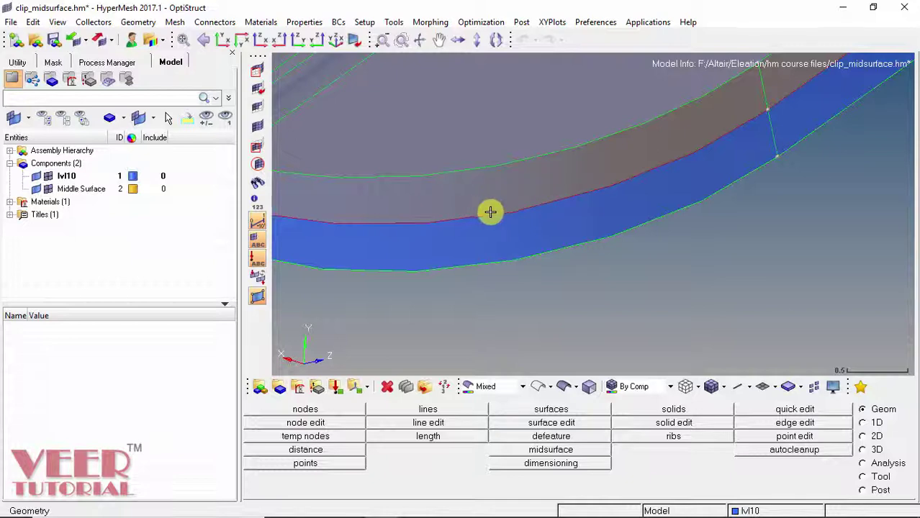
left_click_drag(493, 252, 539, 191, "ctrl")
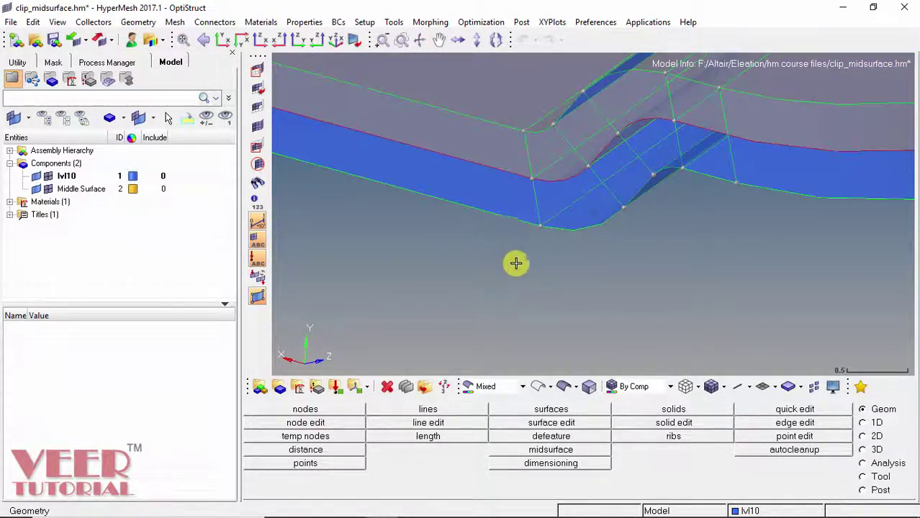
Step: Measure the wall thickness between two points across the bend, reading 4.550e-01
left_click(320, 452)
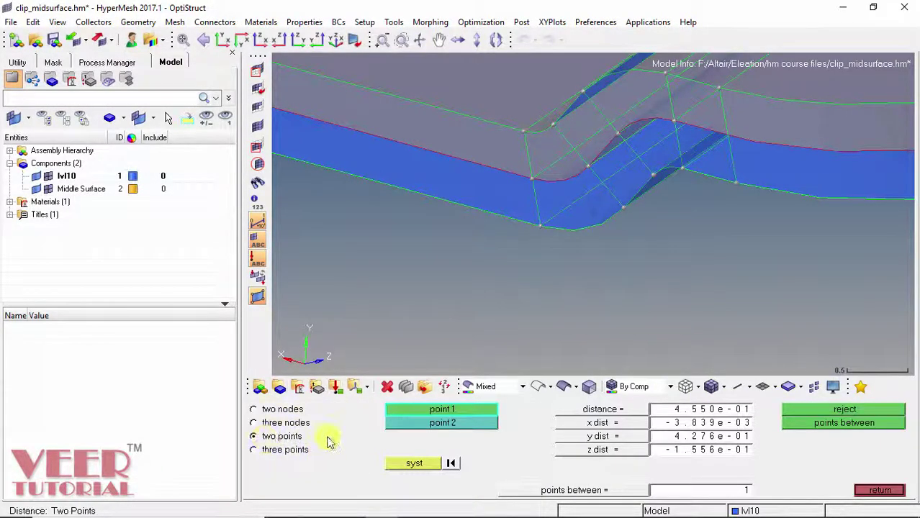
left_click(524, 131)
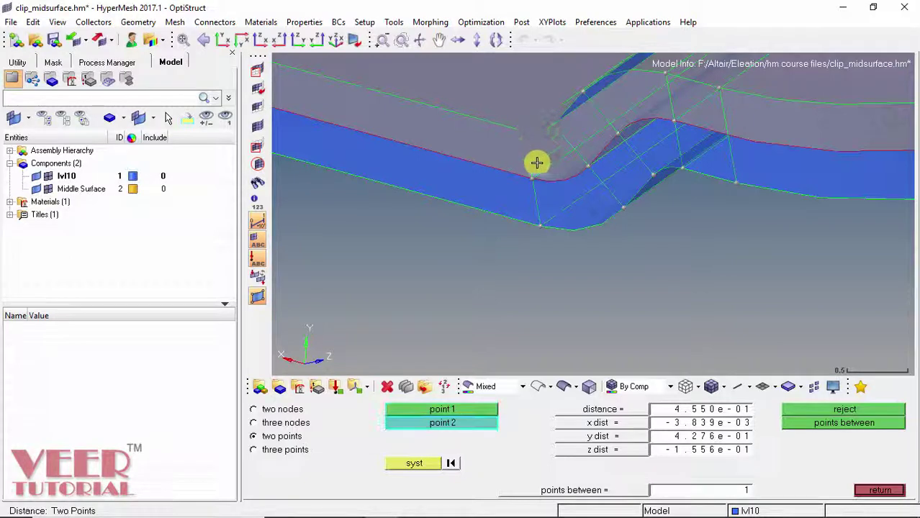
left_click(533, 178)
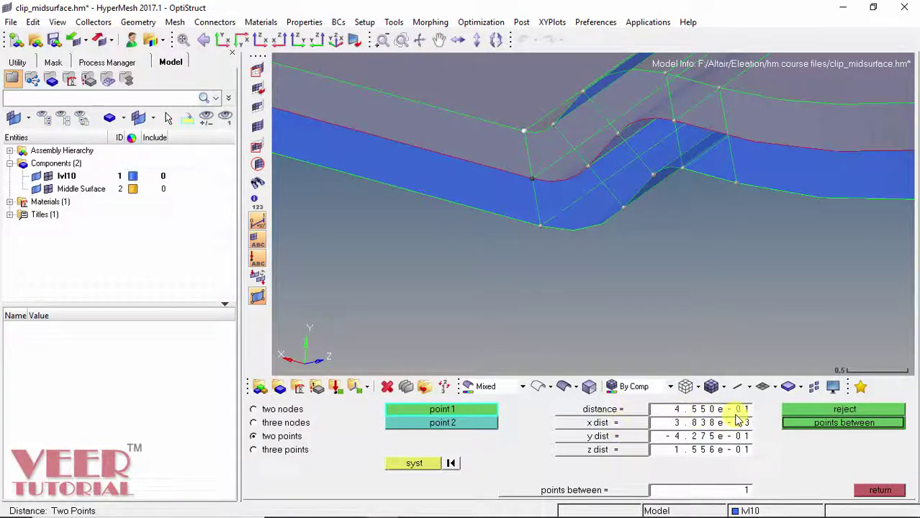
left_click(450, 464)
left_click(452, 425)
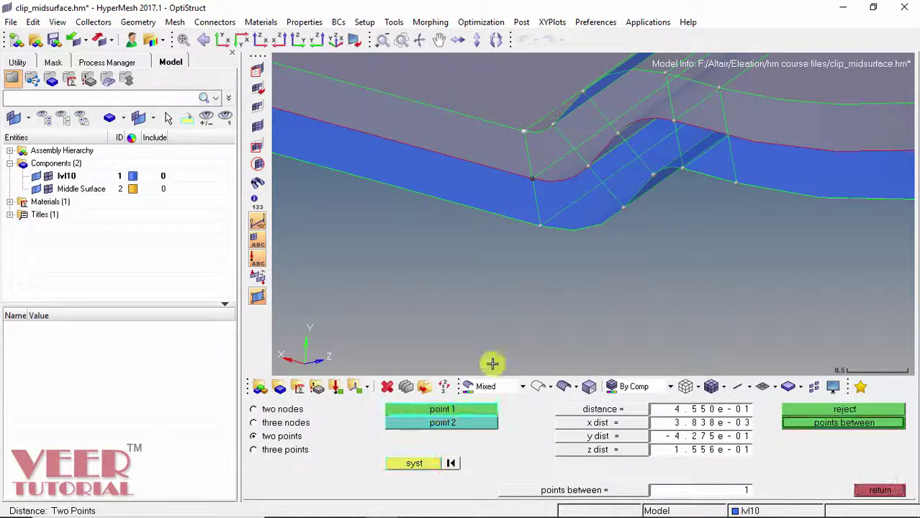
left_click(540, 226)
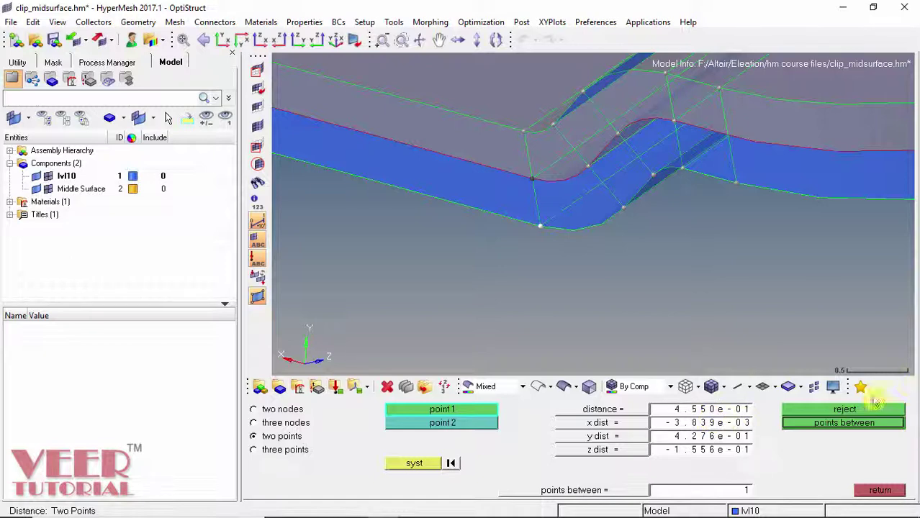
Step: Close the distance measurement and hide the lvl10 component to isolate the Middle Surface
left_click(879, 490)
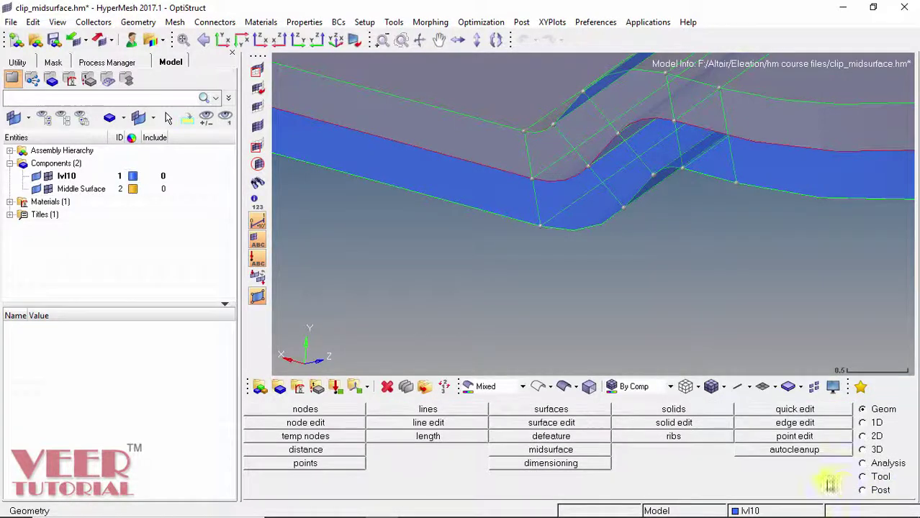
left_click_drag(497, 321, 164, 254, "ctrl")
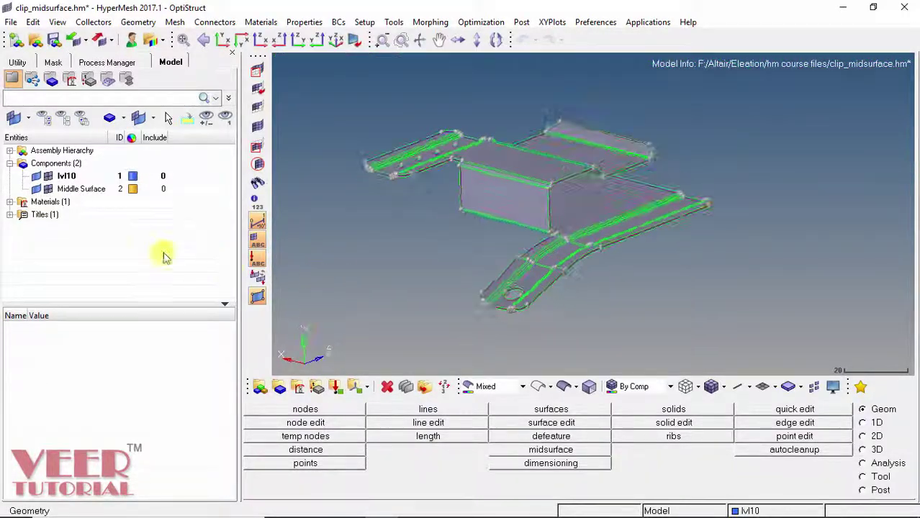
left_click(38, 179)
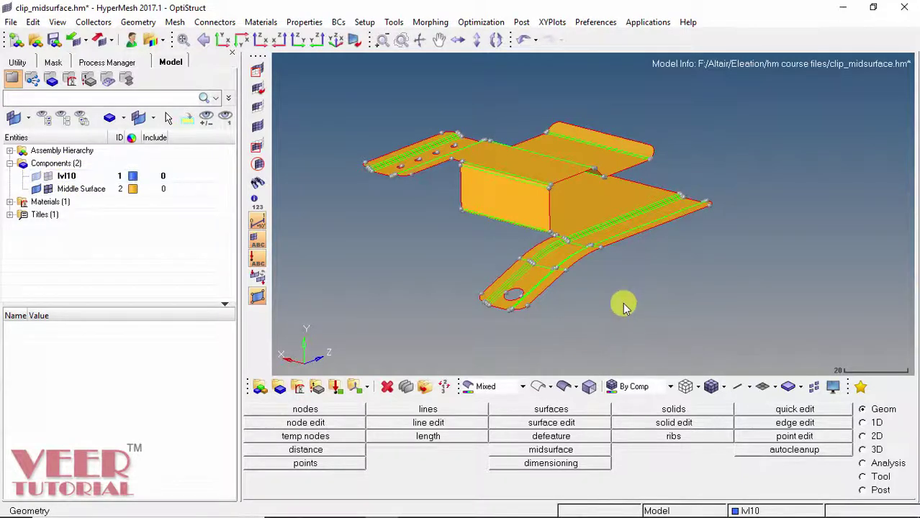
Step: Inspect the orange Middle Surface edge-on and from an oblique top view, then show lvl10 again
left_click_drag(576, 312, 781, 280, "ctrl")
scroll(488, 308, "up", 5)
scroll(488, 308, "down", 5)
mouse_move(626, 220)
left_mouse_down("ctrl")
mouse_move(612, 206)
mouse_move(630, 249)
mouse_move(582, 208)
mouse_move(599, 275)
mouse_move(616, 197)
mouse_move(616, 226)
mouse_move(487, 231)
mouse_move(496, 258)
mouse_move(506, 200)
mouse_move(659, 273)
mouse_move(639, 226)
mouse_move(616, 226)
left_mouse_up("ctrl")
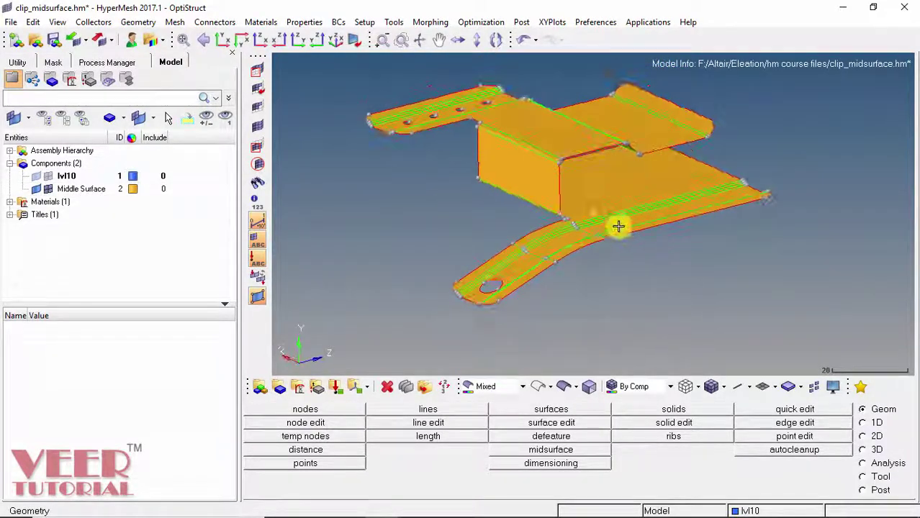
scroll(573, 168, "up", 3)
scroll(530, 175, "down", 3)
left_click_drag(530, 174, 670, 282, "ctrl")
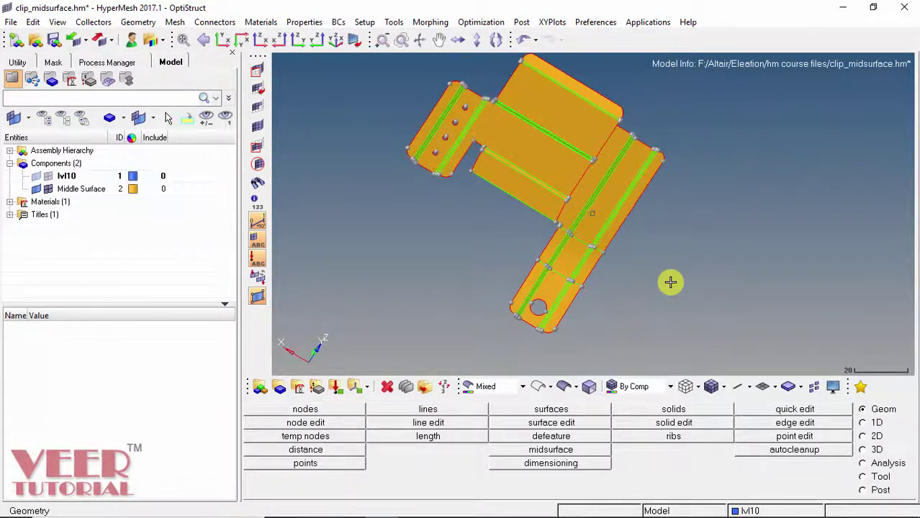
left_click(36, 180)
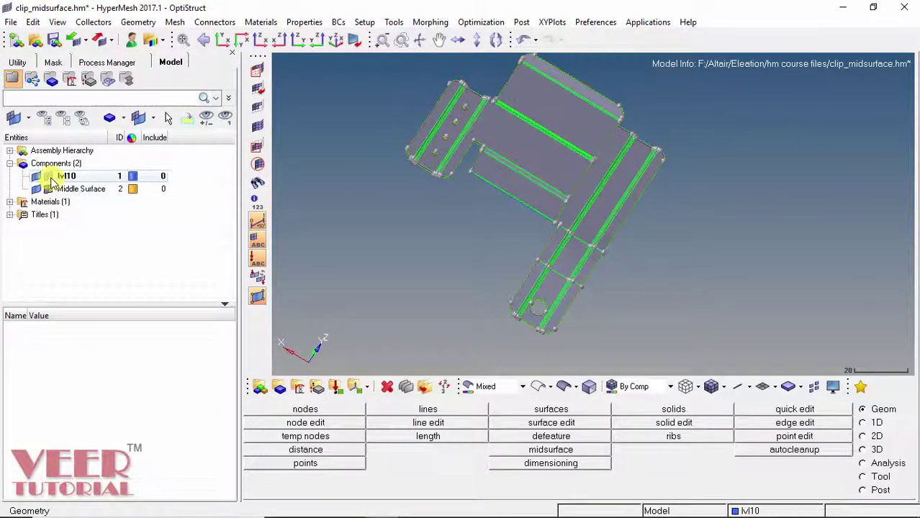
Step: Delete the Middle Surface component from the Model browser, confirming the deletion
left_click(75, 190)
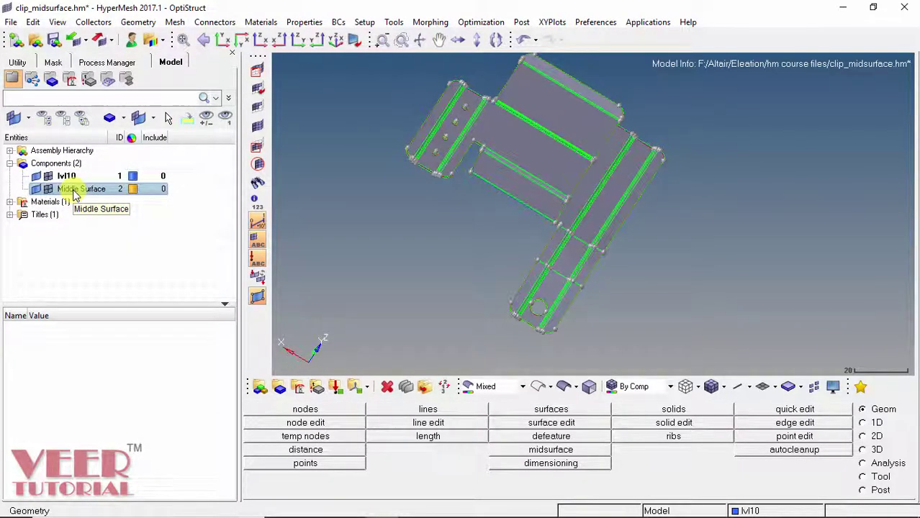
right_click(74, 193)
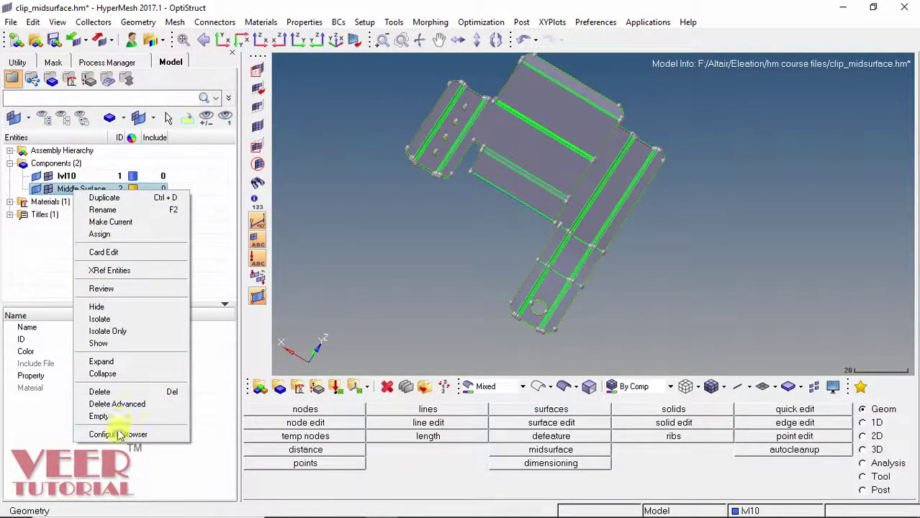
left_click(114, 395)
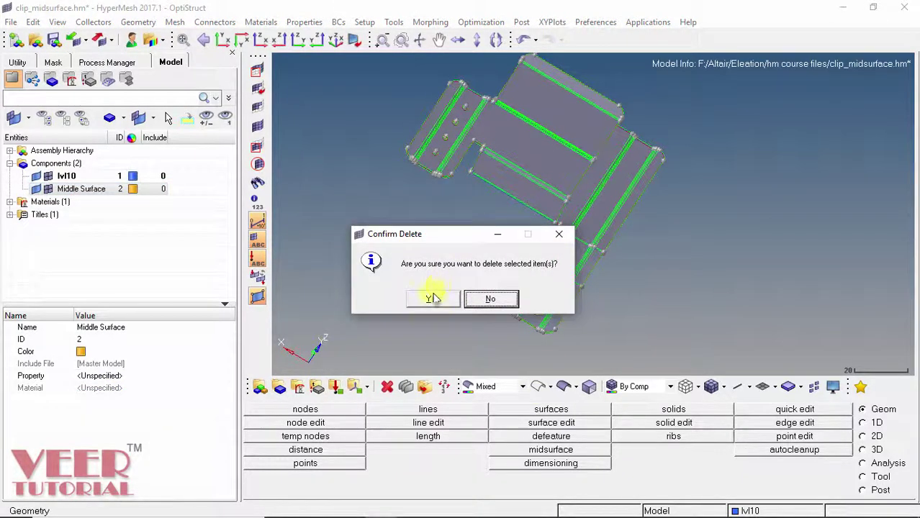
left_click(431, 295)
mouse_move(663, 274)
left_mouse_down("ctrl")
mouse_move(591, 253)
mouse_move(572, 232)
left_mouse_up("ctrl")
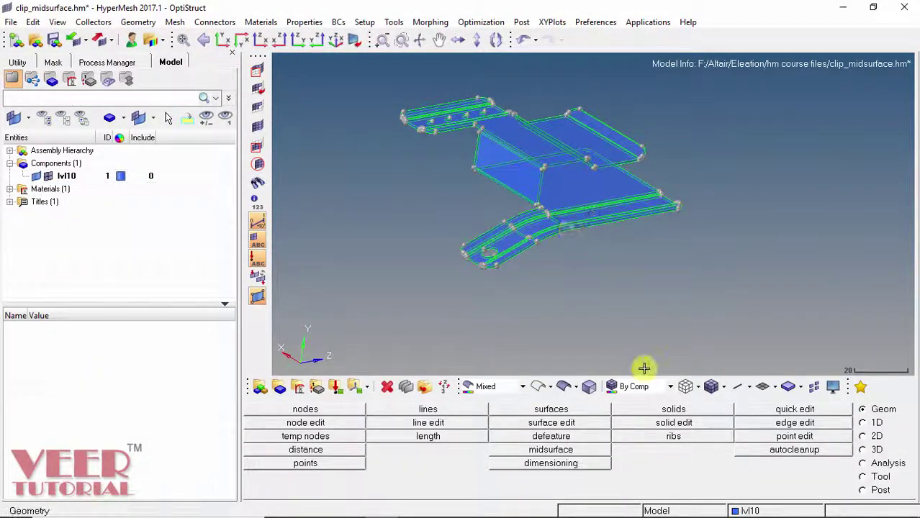
Step: Switch midsurface to surface pair mode and pick the first face on the lower tab near the hole
left_click(547, 450)
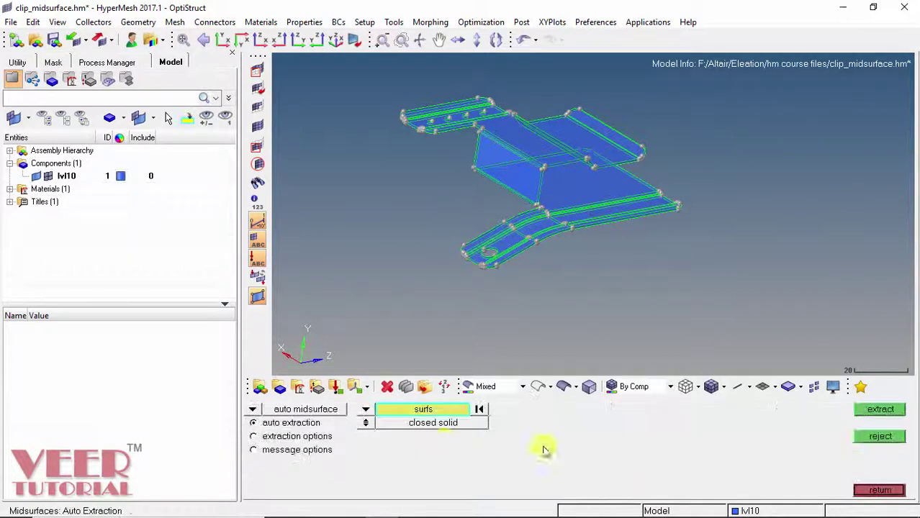
left_click(287, 423)
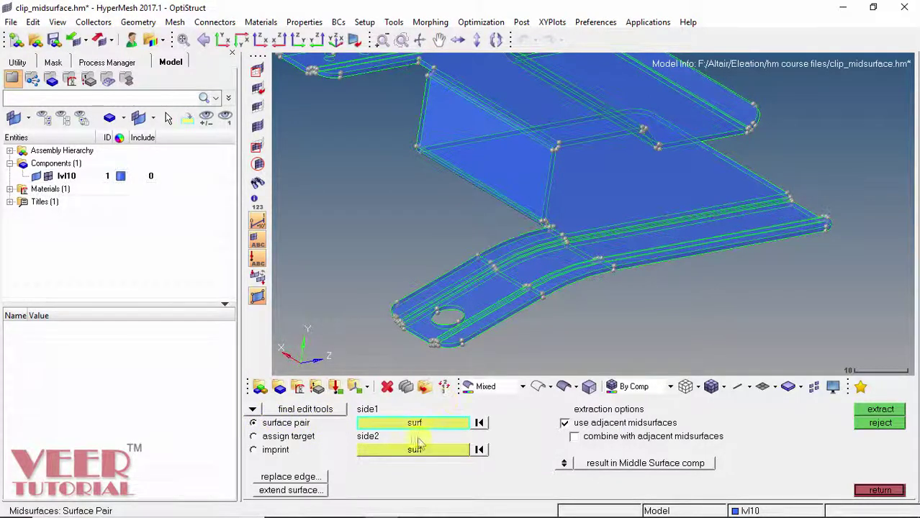
left_click_drag(538, 324, 507, 289, "ctrl")
scroll(468, 246, "up", 3)
left_click_drag(468, 246, 501, 222, "ctrl")
left_click(596, 278)
Step: Turn the view to the opposite face, extract the flange midsurface, and inspect the result
left_click_drag(595, 277, 698, 261, "ctrl")
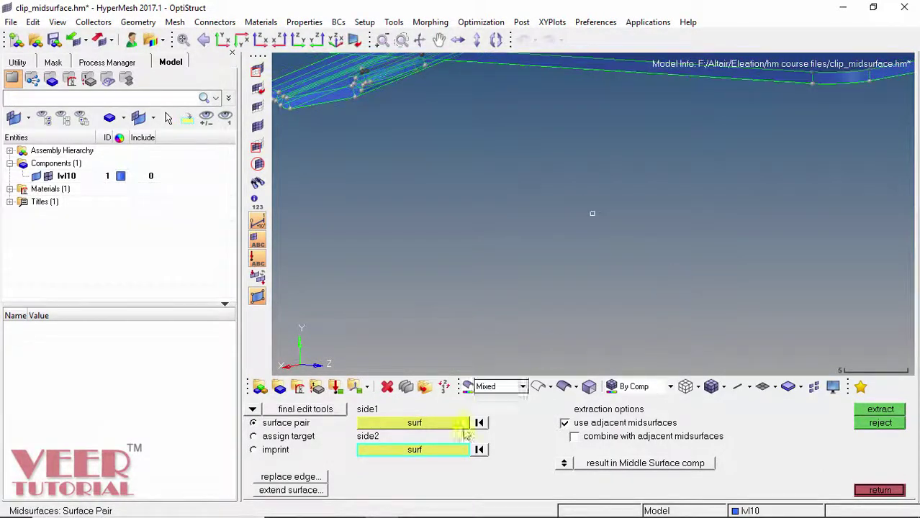
left_click_drag(585, 297, 592, 112, "ctrl")
scroll(583, 207, "up", 5)
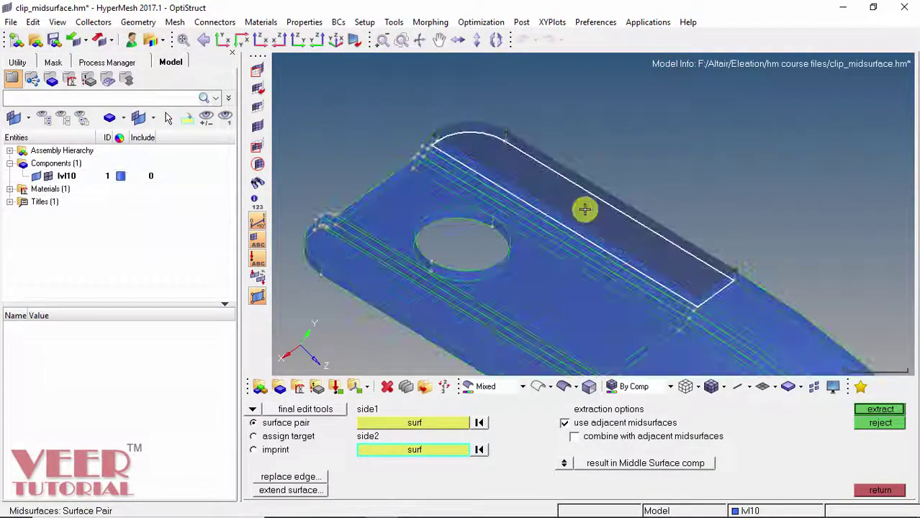
left_click(880, 408)
scroll(548, 185, "down", 6)
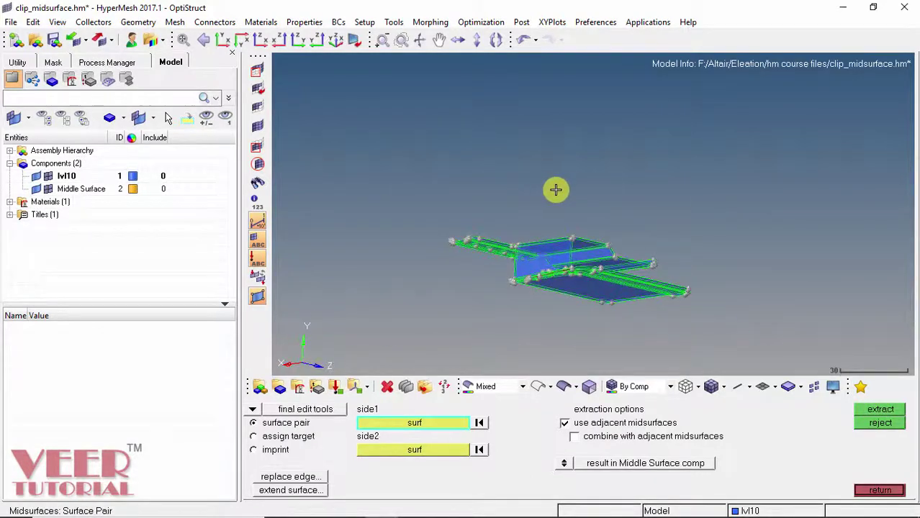
left_click_drag(577, 284, 555, 323, "ctrl")
scroll(555, 322, "up", 10)
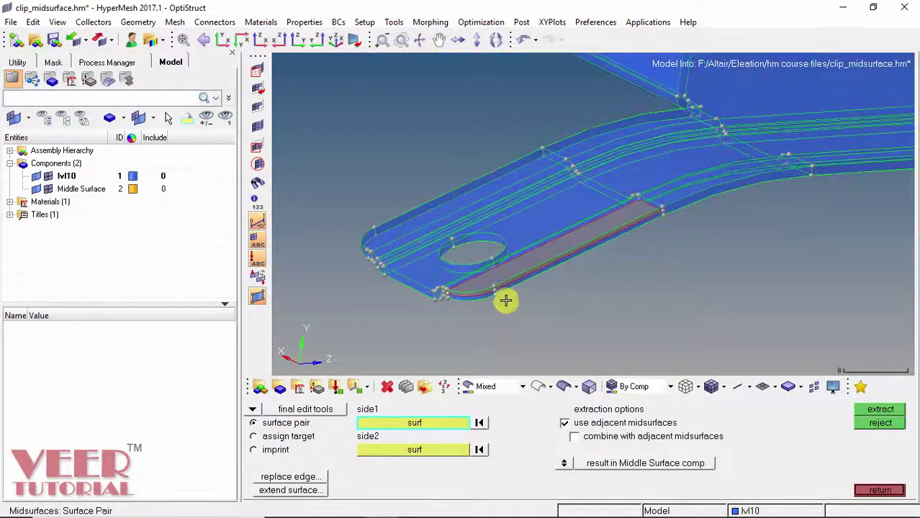
scroll(554, 253, "down", 4)
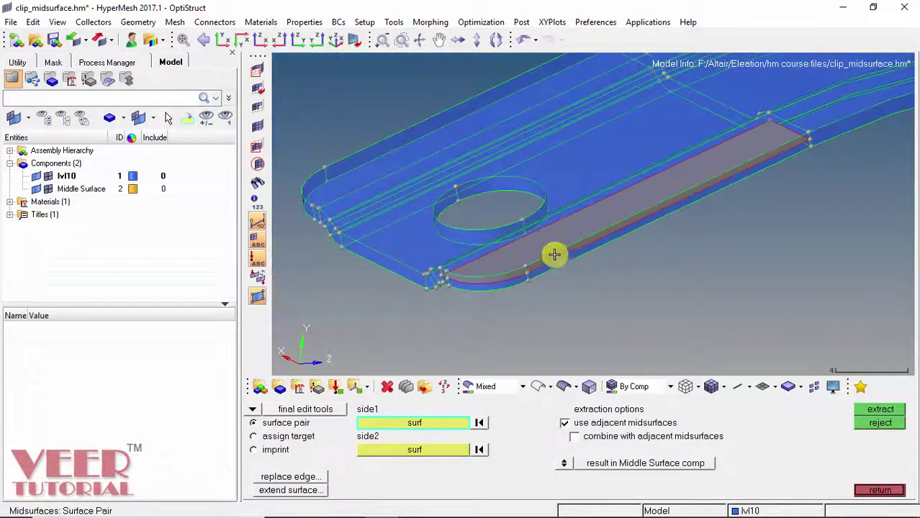